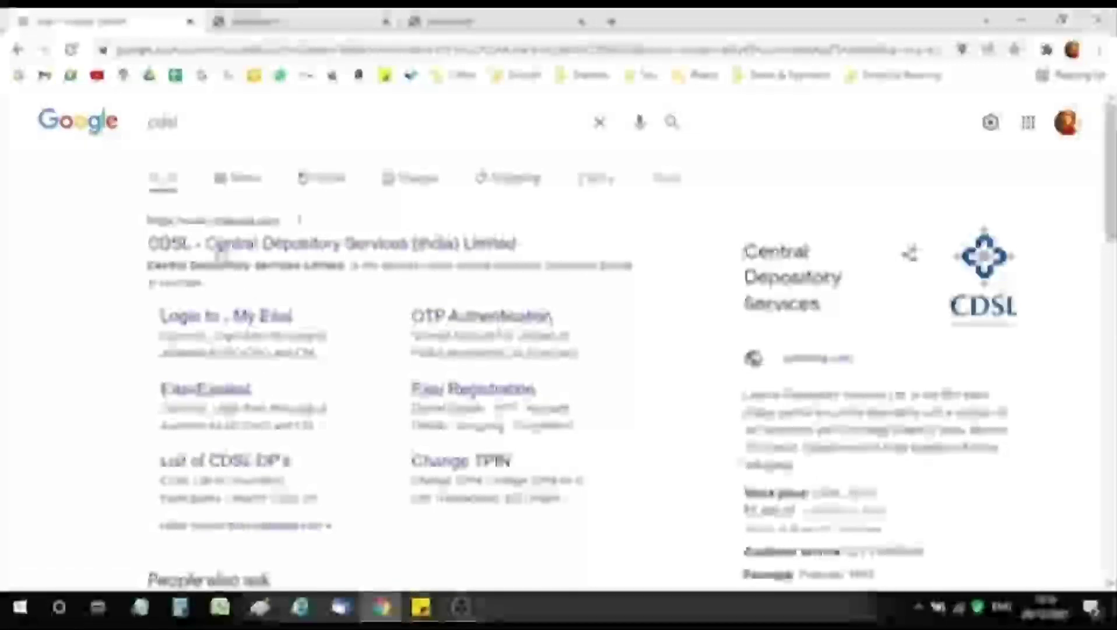
Open the Easi/Easiest sitelink from the CDSL Google results and reach the Easiest registration form.
triple_click(212, 243)
left_click_drag(240, 384, 174, 314)
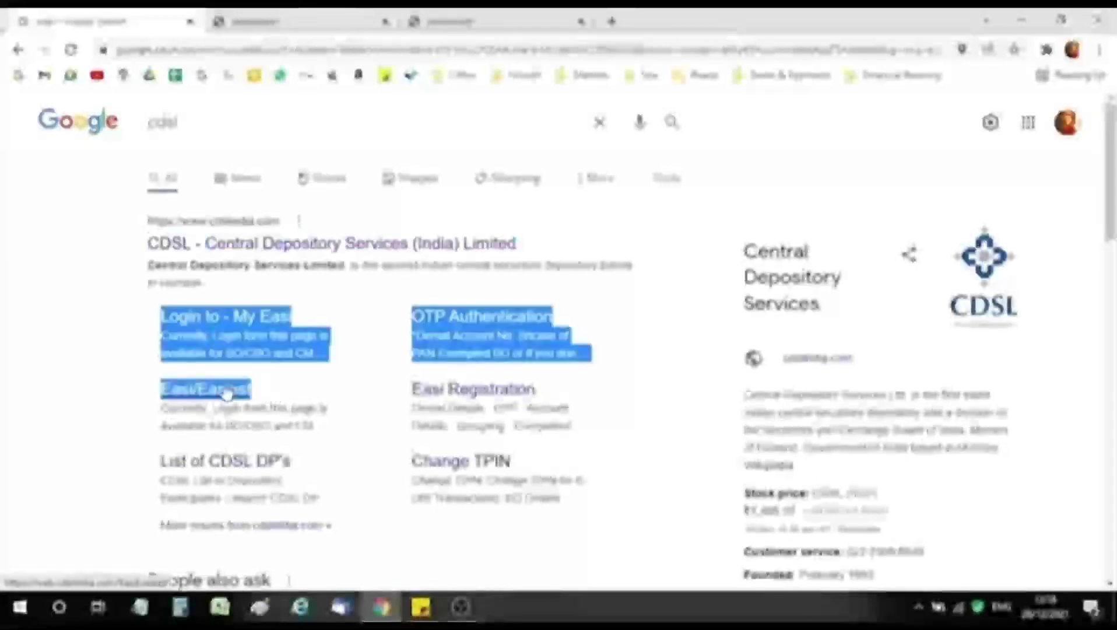
left_click(205, 389)
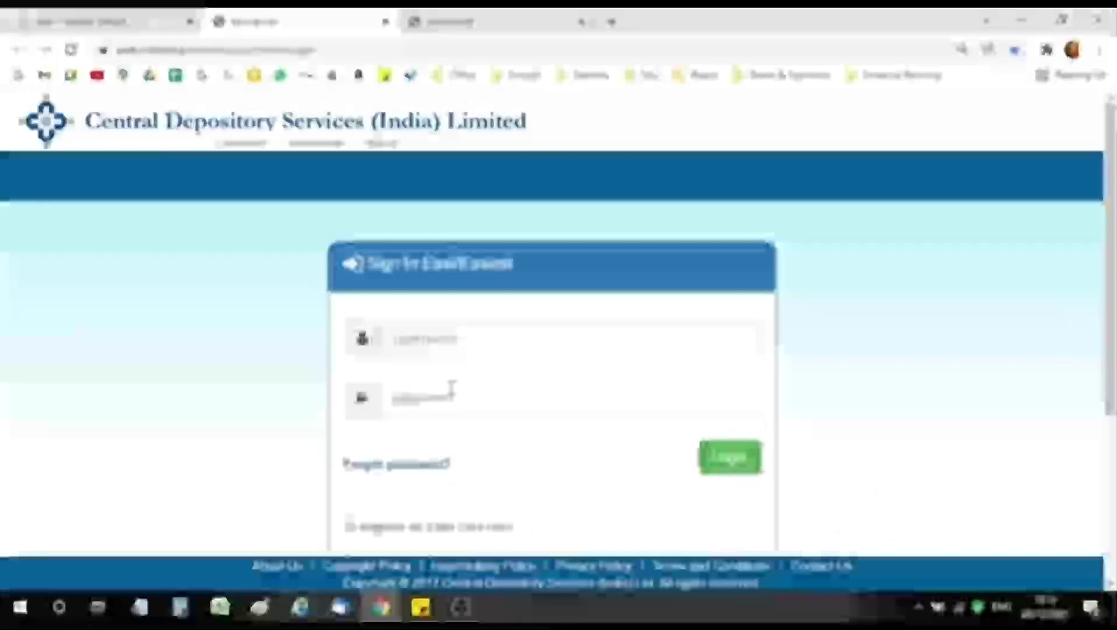
scroll(450, 454, "down", 1)
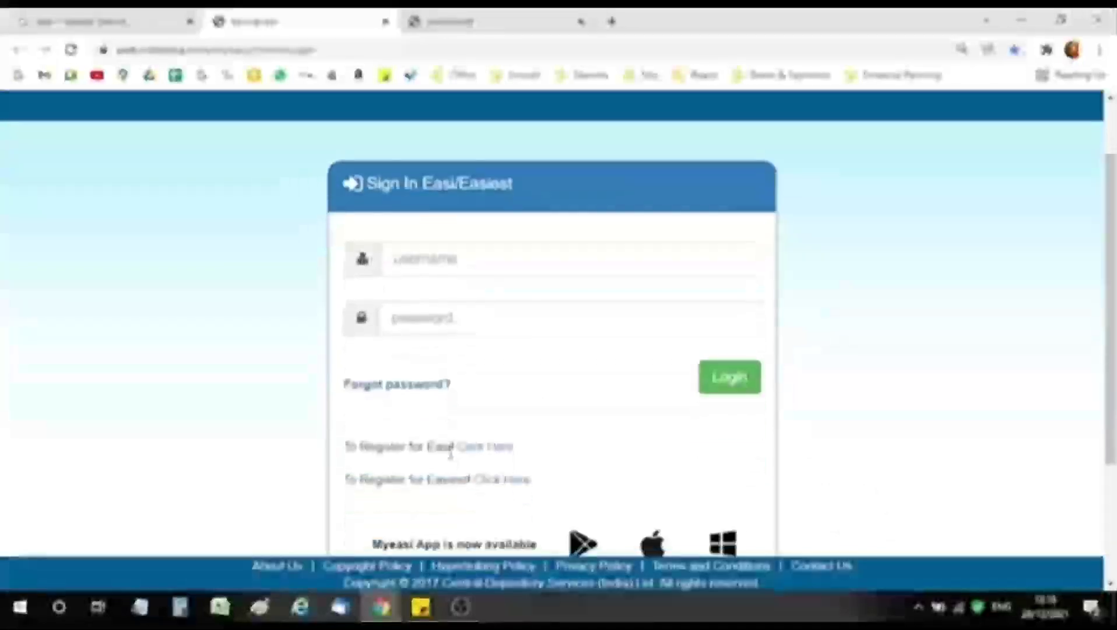
left_click(510, 485)
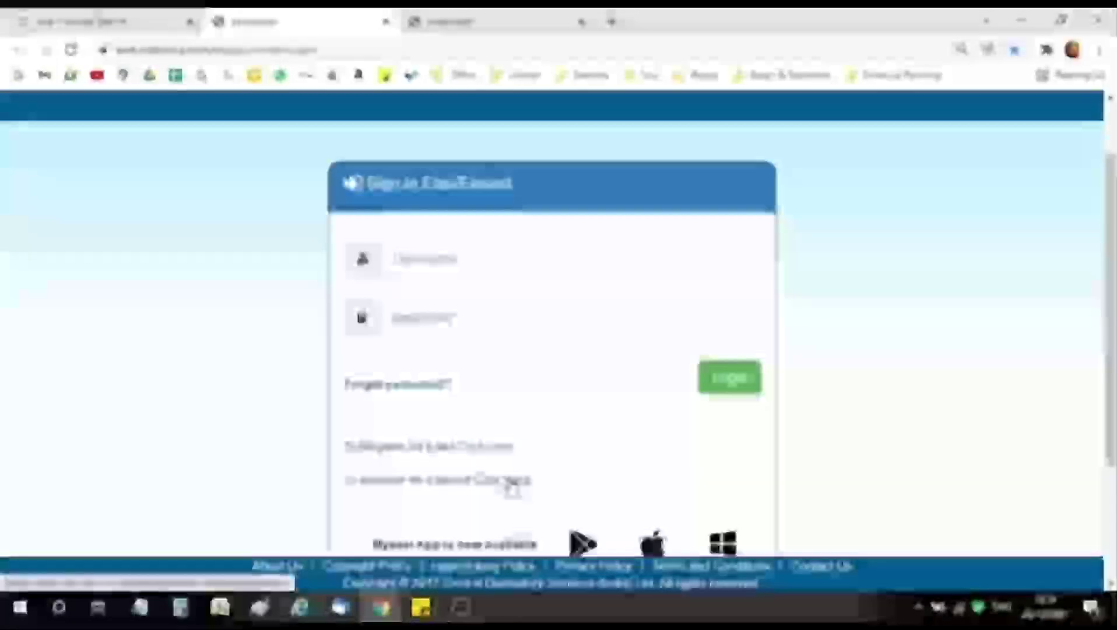
Enter the demat DP ID and Client ID on the registration page and accept the terms.
left_click(475, 19)
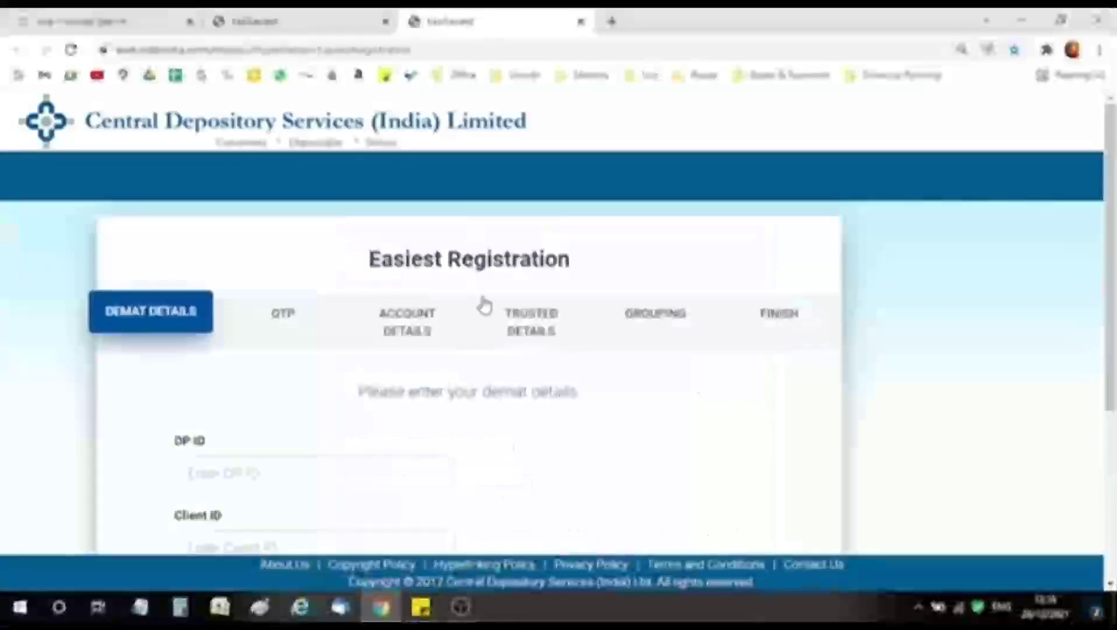
scroll(484, 306, "down", 2)
scroll(485, 306, "down", 1)
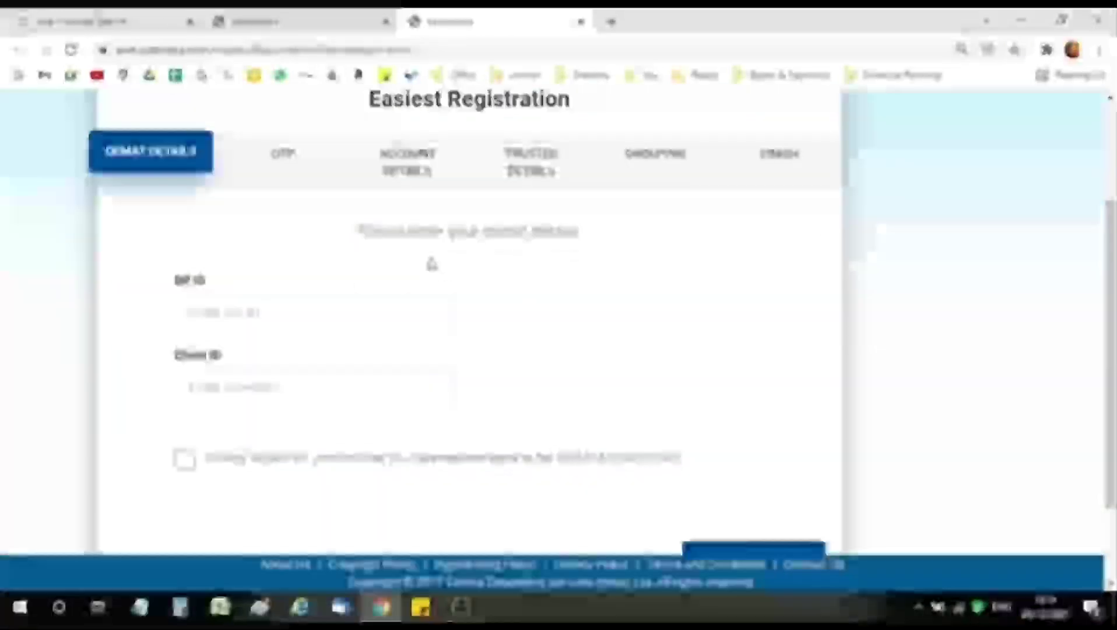
left_click(314, 312)
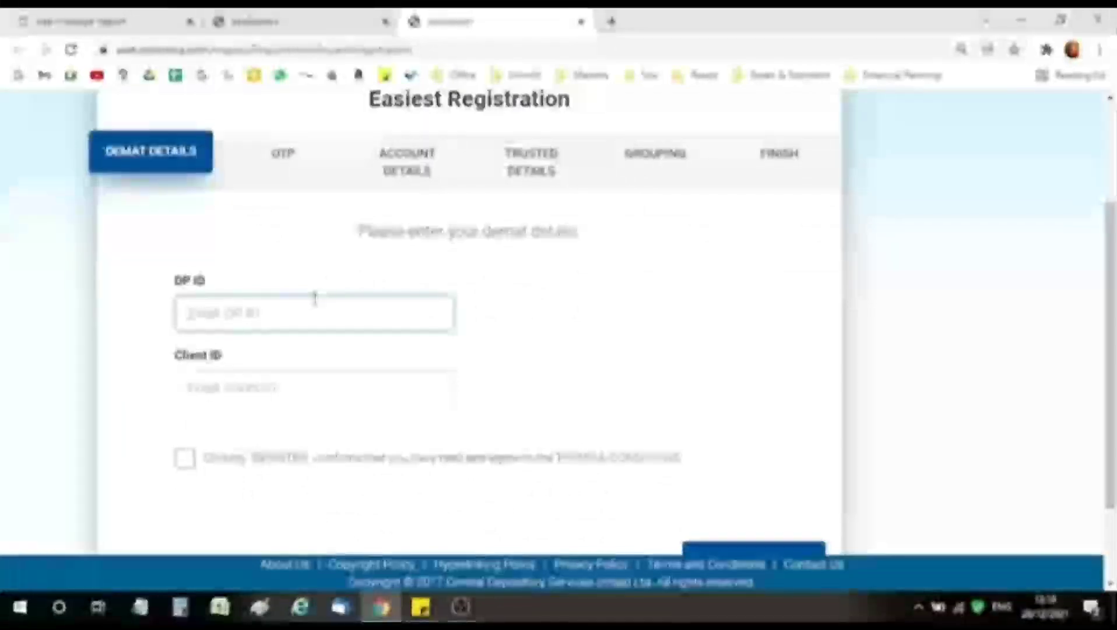
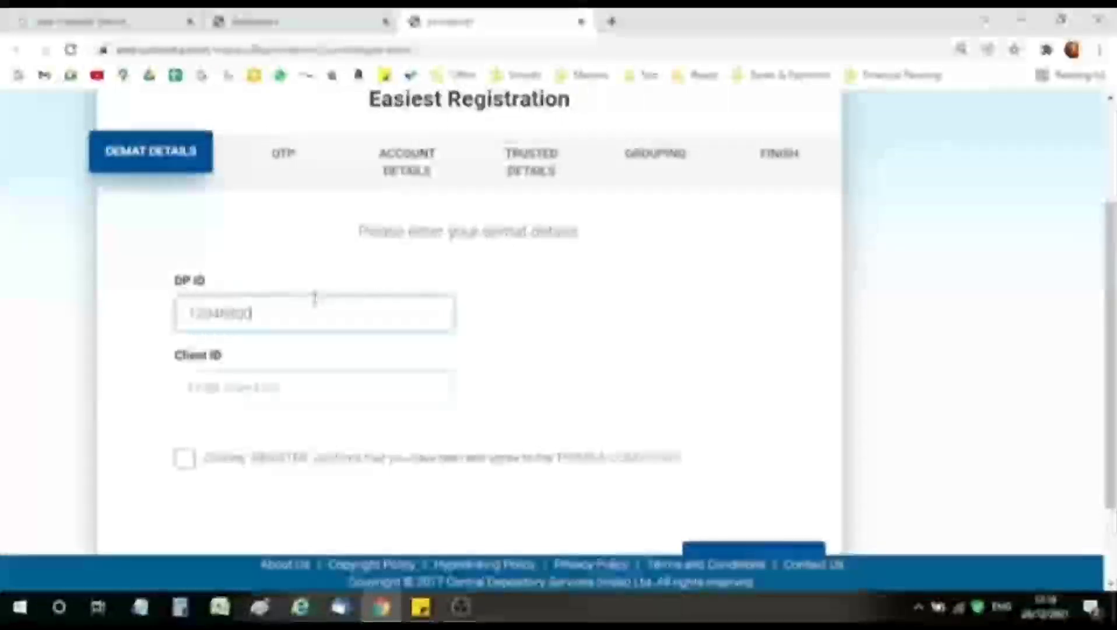
left_click(244, 387)
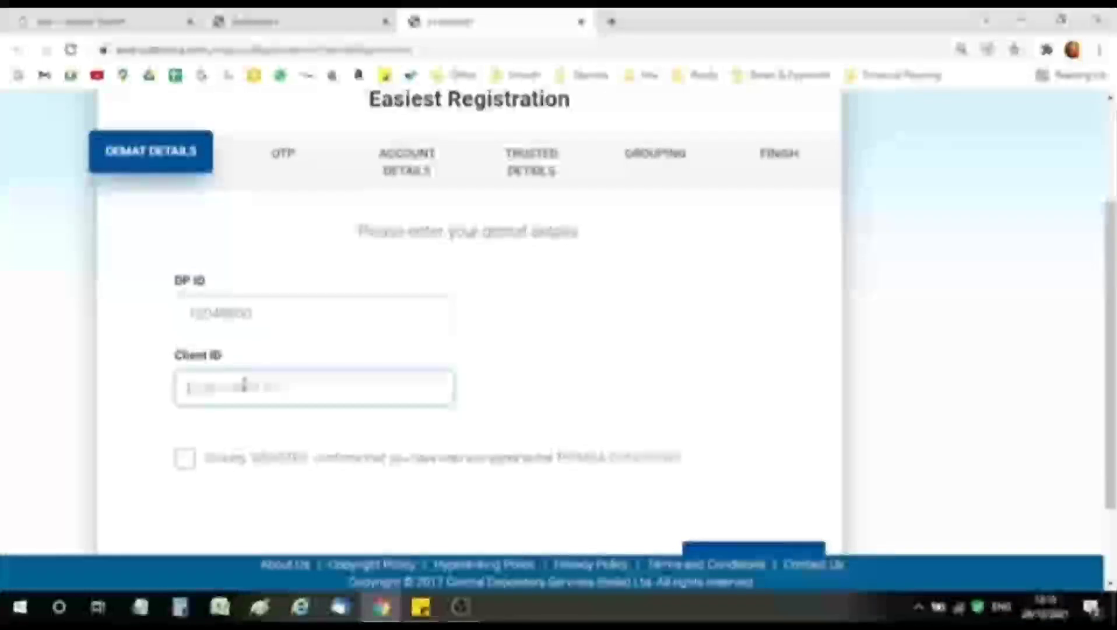
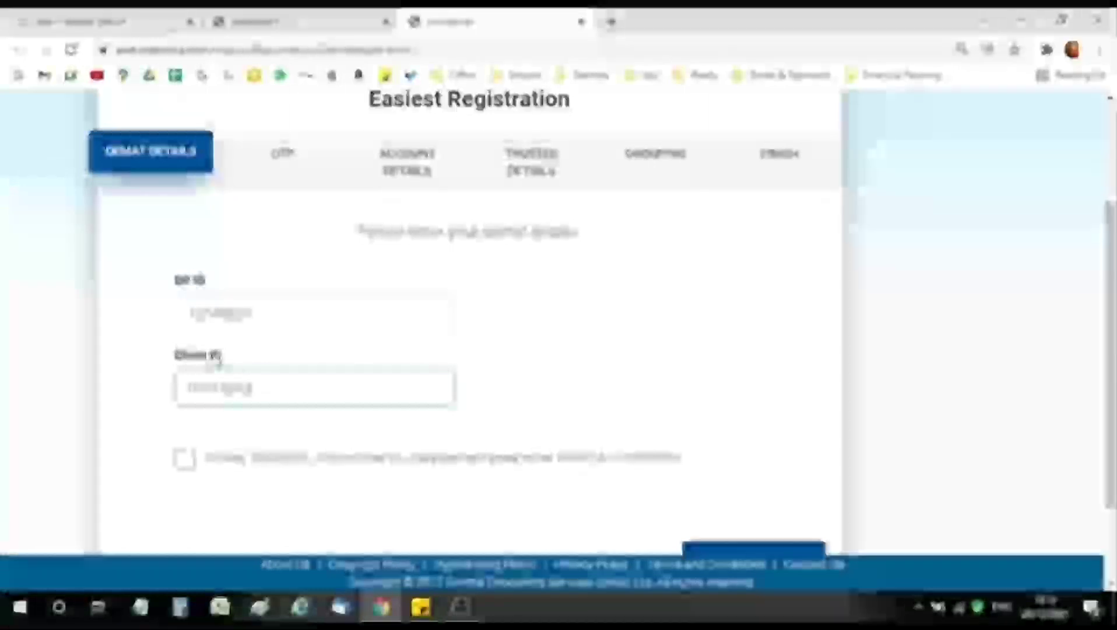
left_click(184, 458)
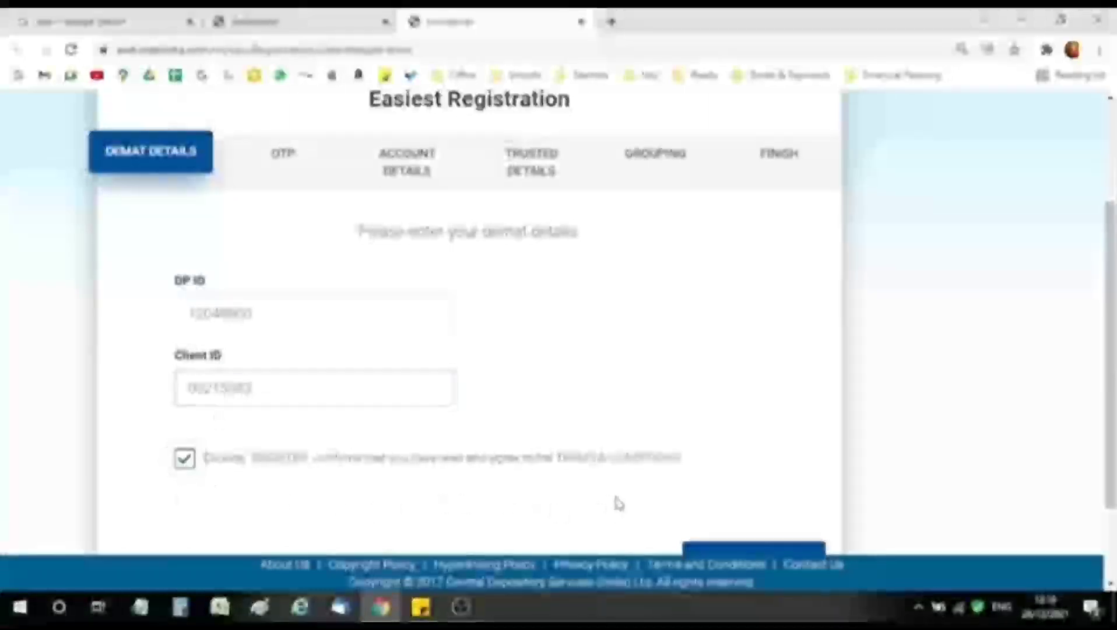
scroll(376, 509, "down", 2)
Submit the demat details and enter the OTP code received by SMS.
left_click(738, 485)
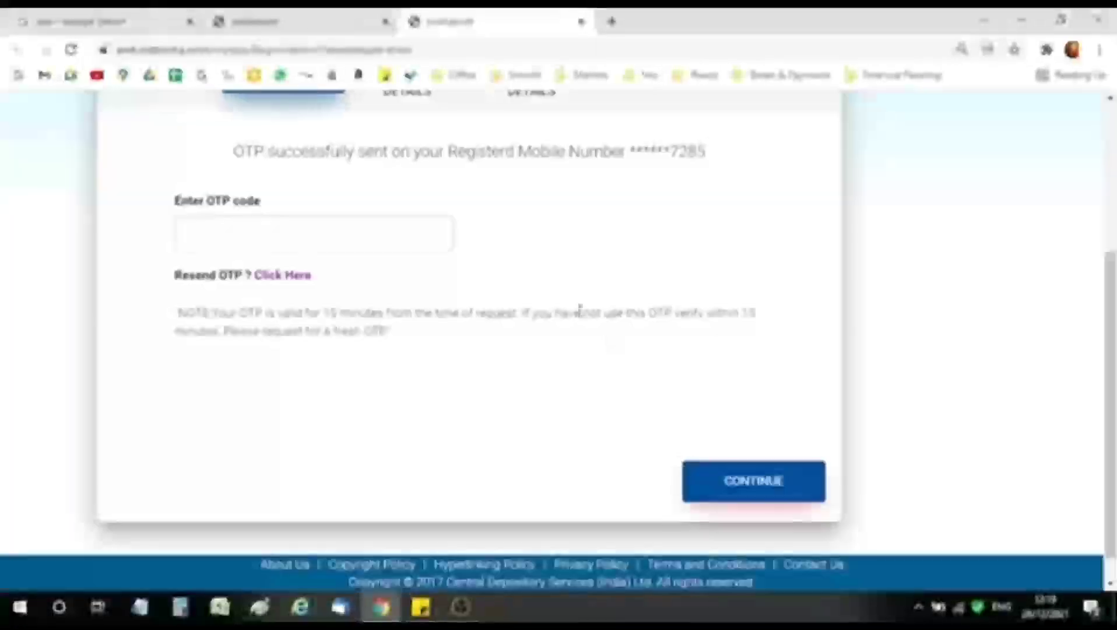
scroll(576, 314, "up", 2)
left_click(396, 309)
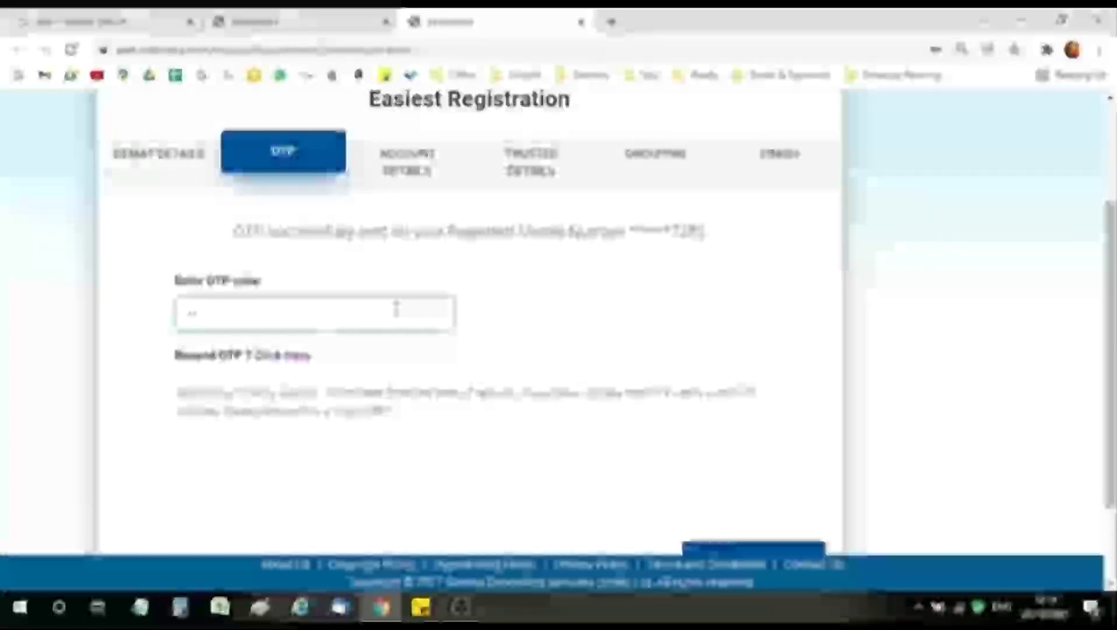
type("••")
scroll(625, 431, "down", 1)
scroll(626, 431, "down", 1)
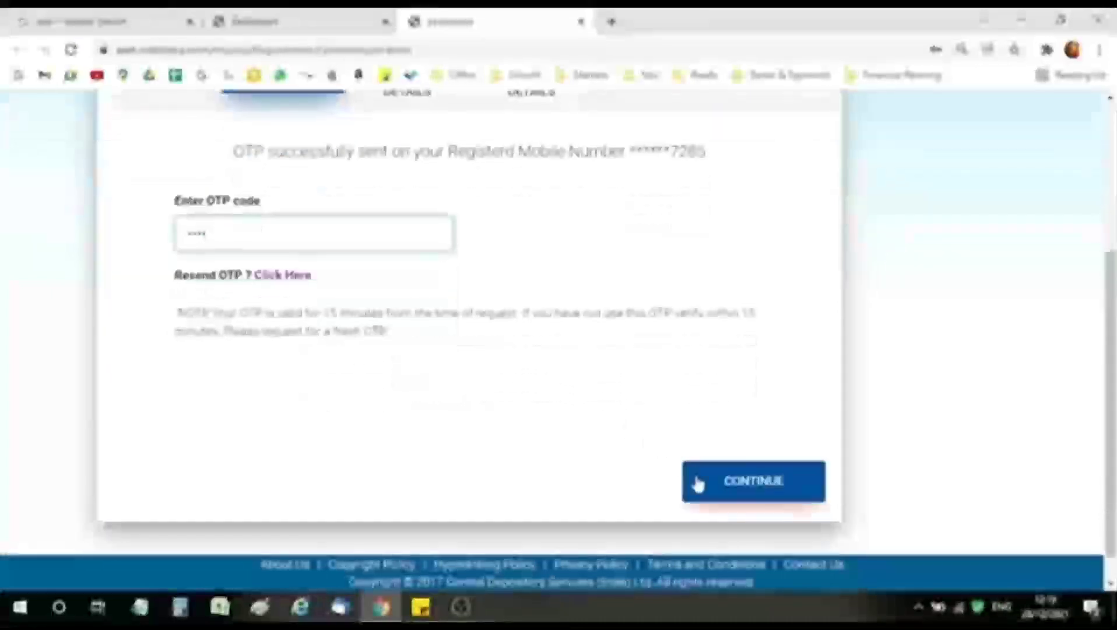
Submit the OTP and enter a preferred user name in the Account Details form.
left_click(704, 482)
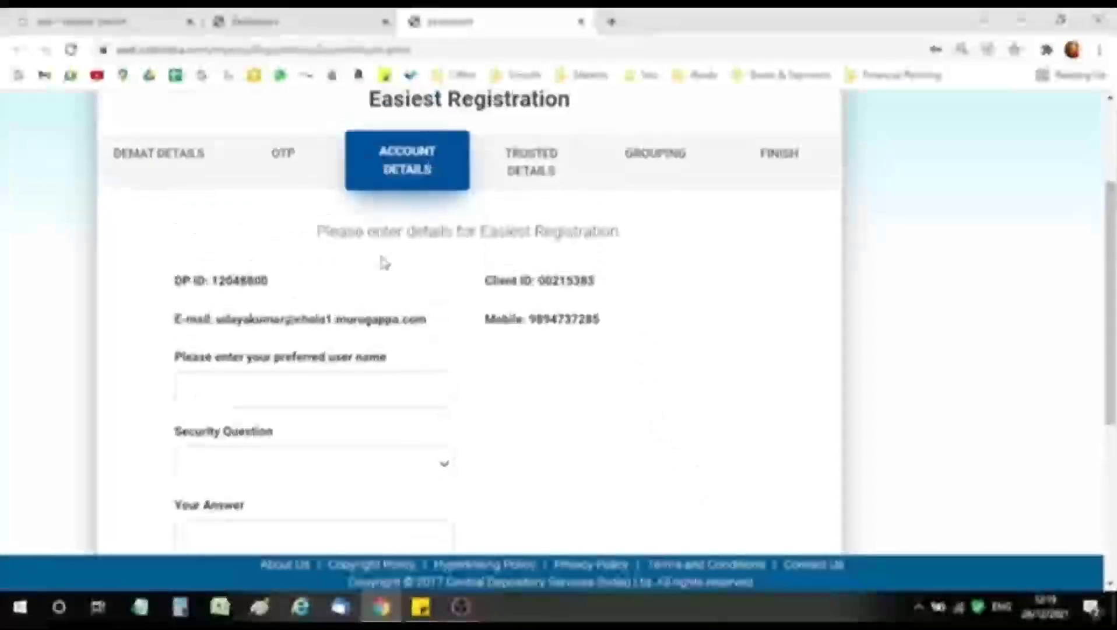
scroll(374, 340, "down", 1)
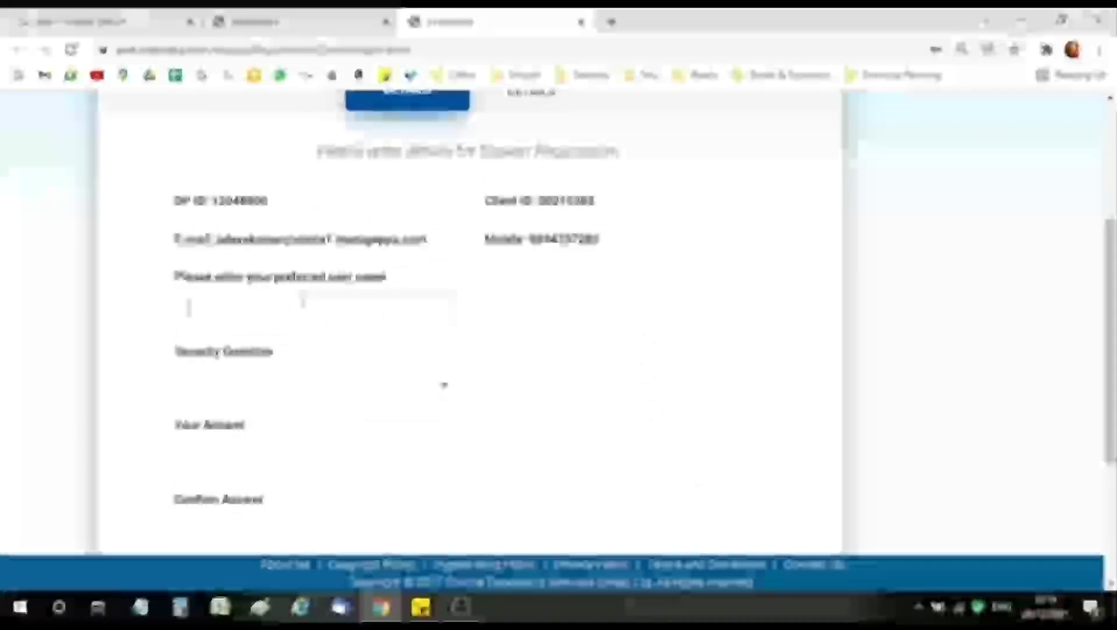
left_click(303, 306)
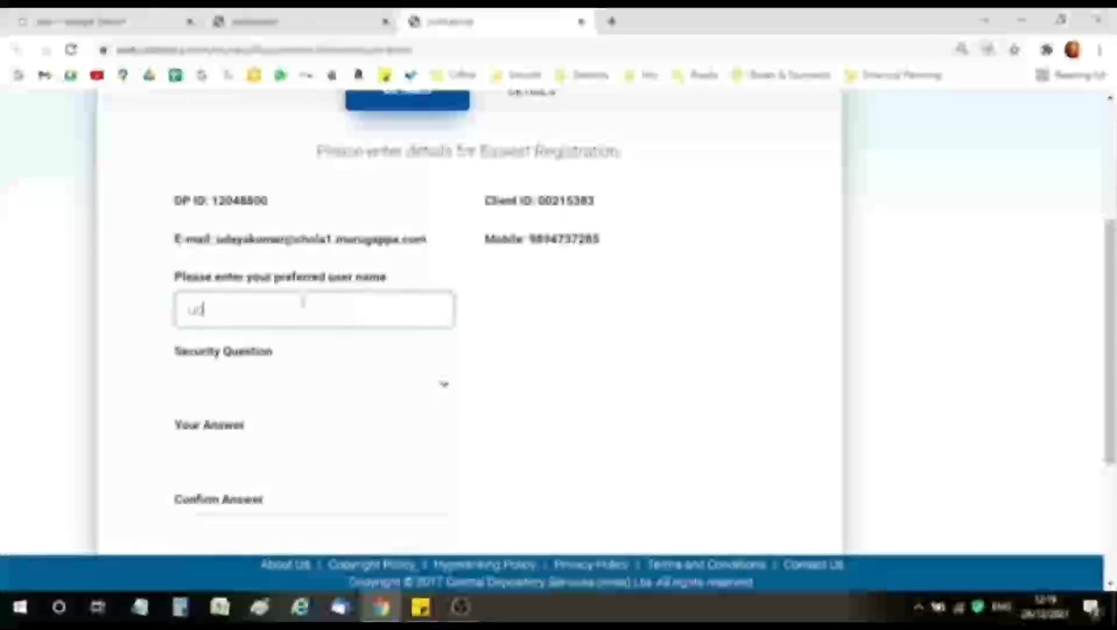
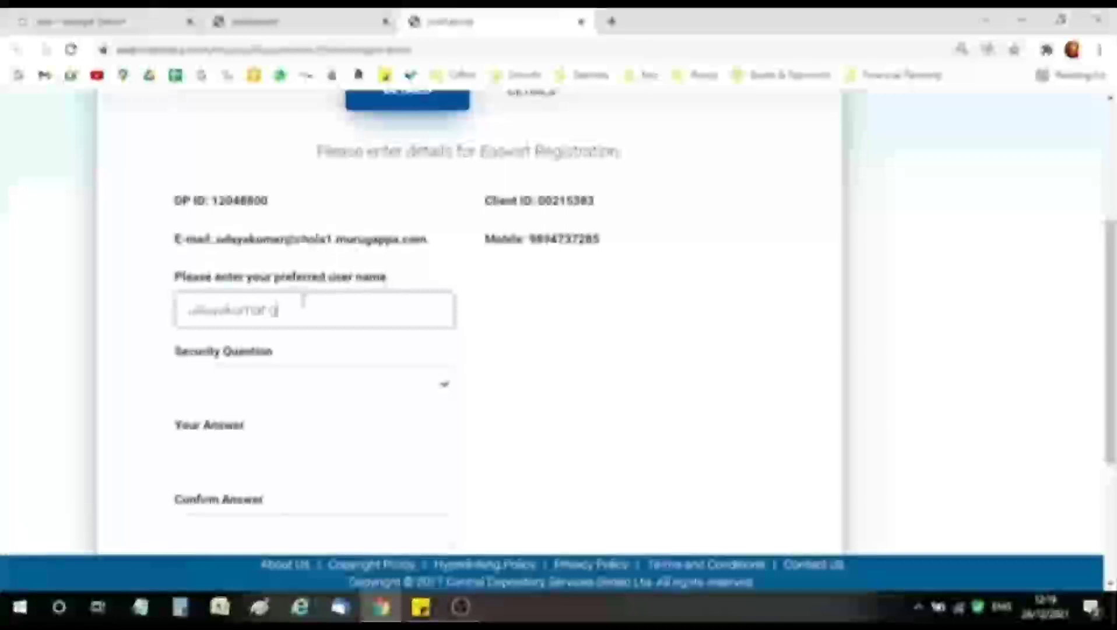
Choose the mother's maiden name security question and remove the stray space from the user name.
left_click(239, 369)
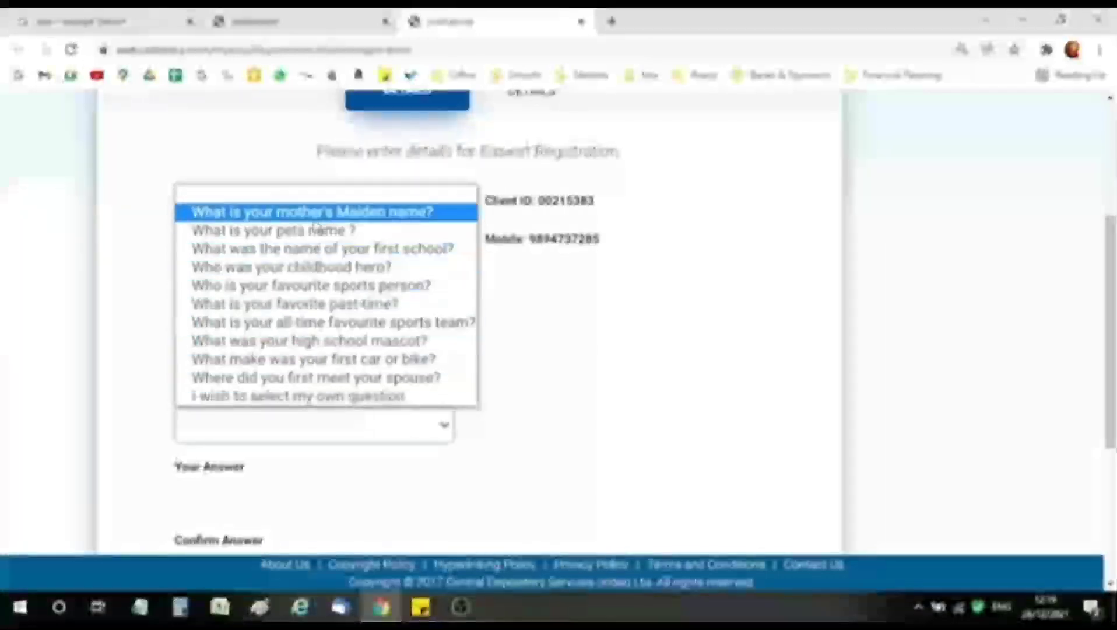
left_click(337, 216)
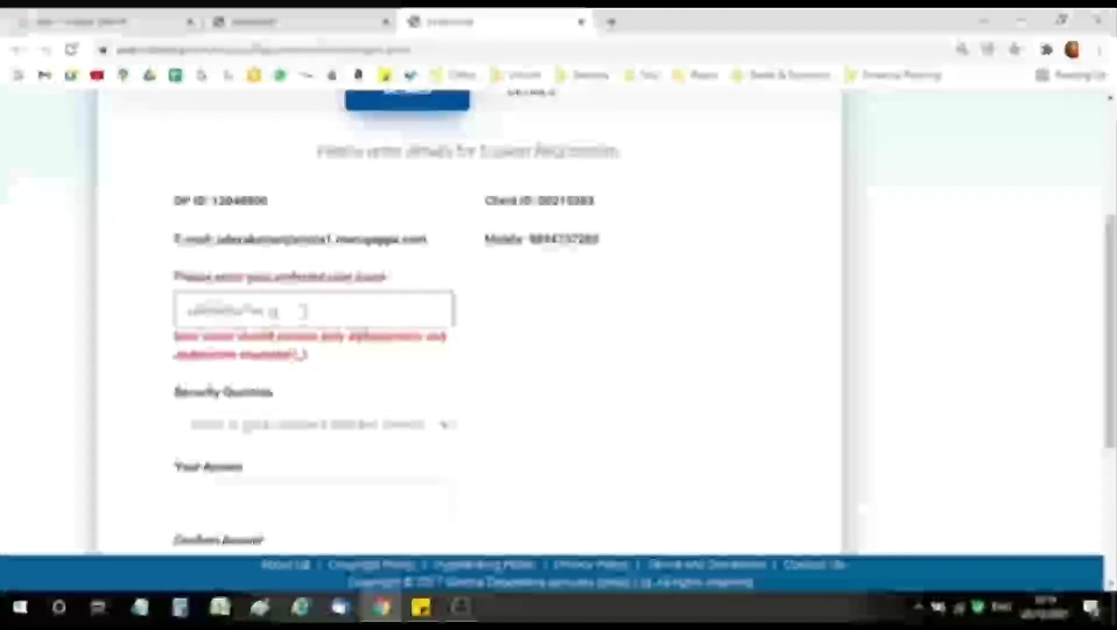
key("BackSpace")
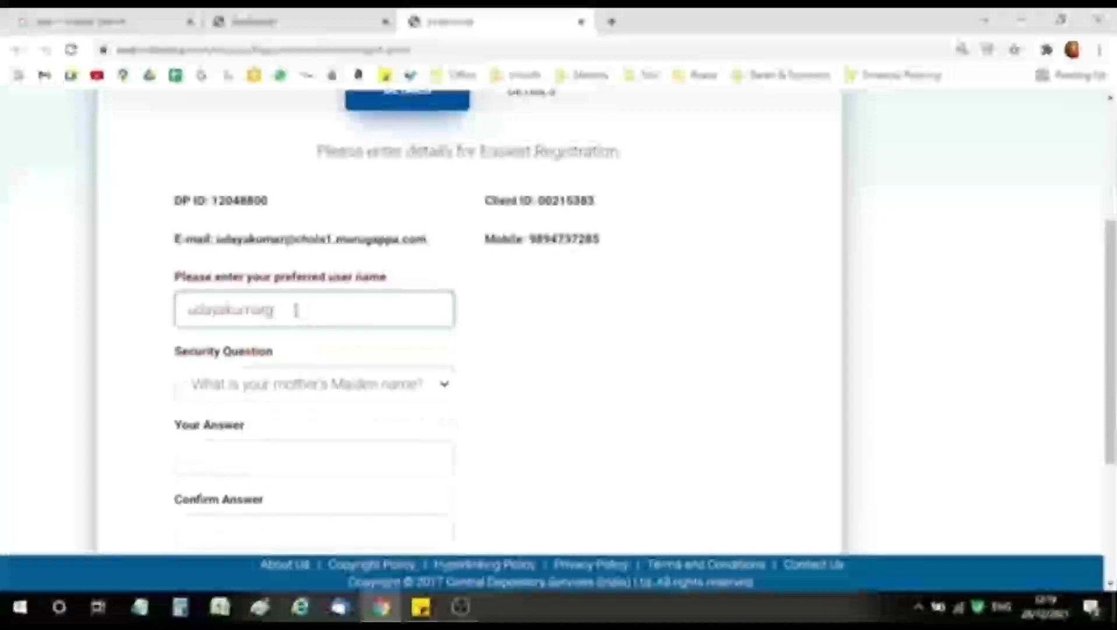
key("ctrl+a")
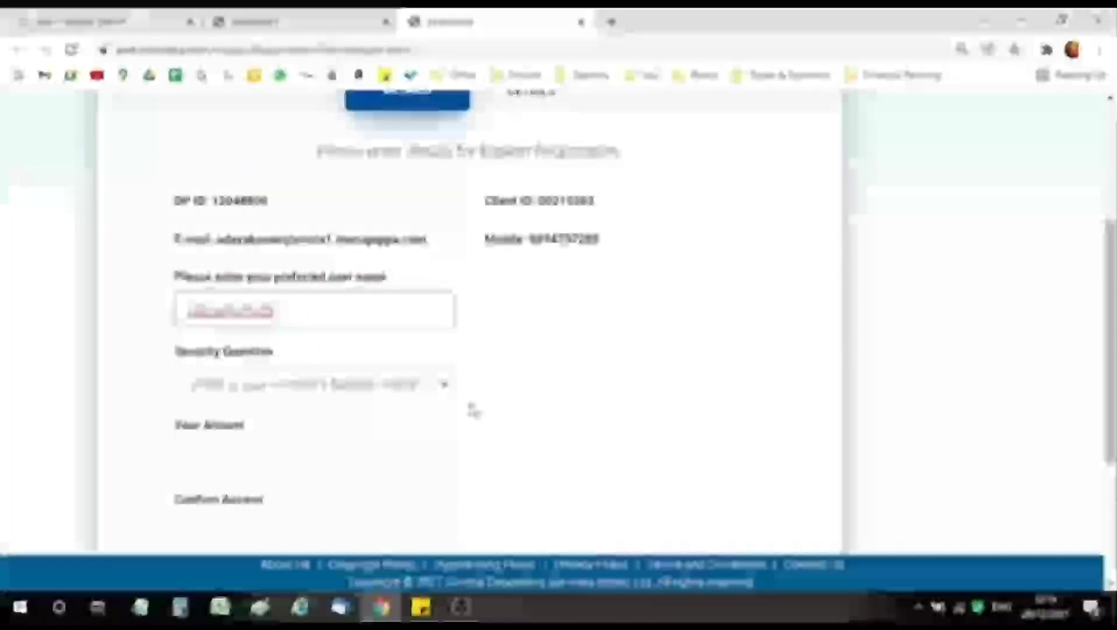
Enter and confirm the security answer, select Trusted Account, and submit the account details.
left_click(235, 455)
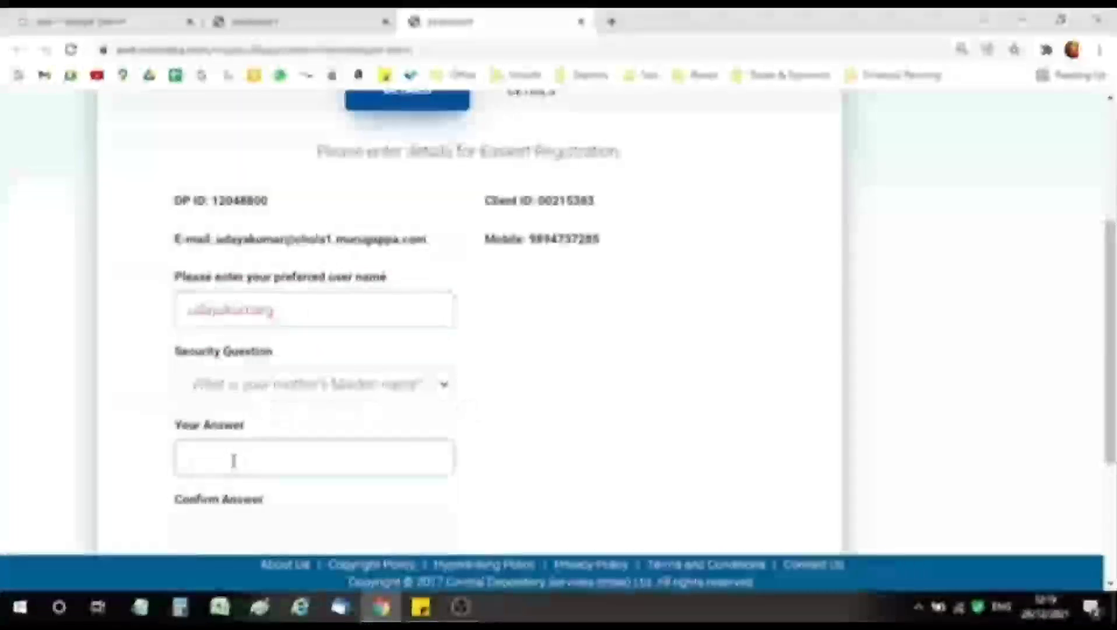
type("*****")
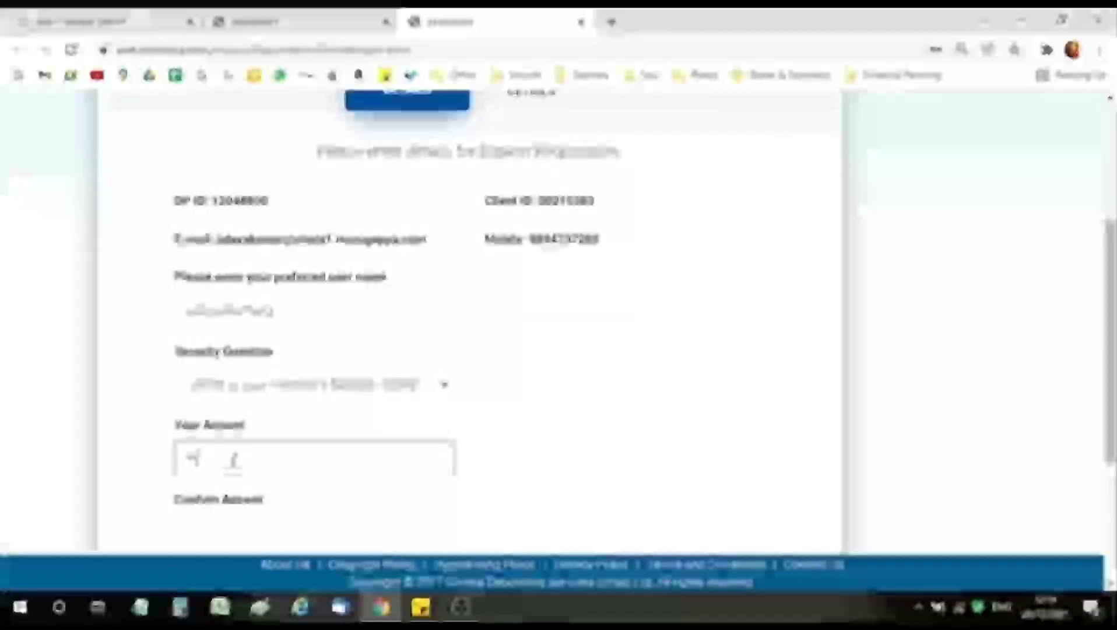
scroll(234, 460, "down", 2)
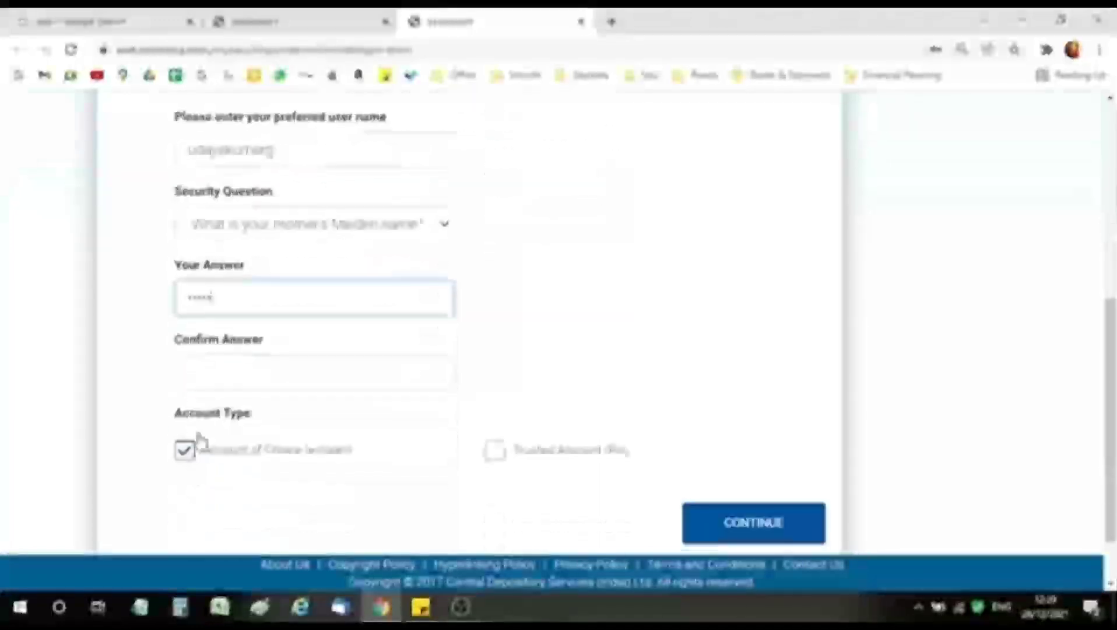
left_click(235, 374)
type("*****")
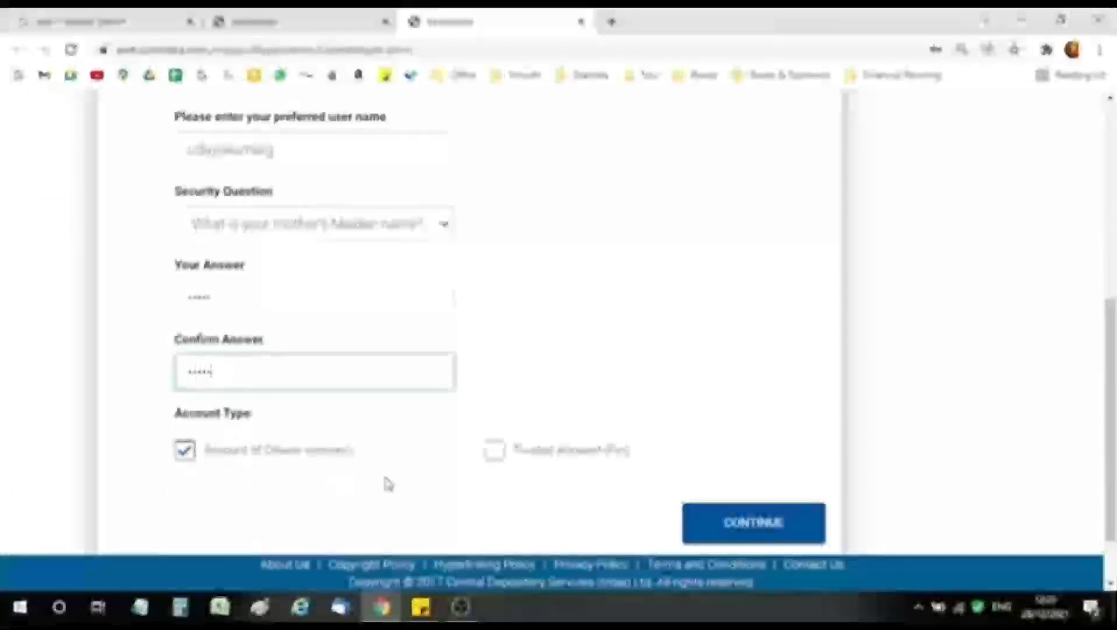
left_click(494, 450)
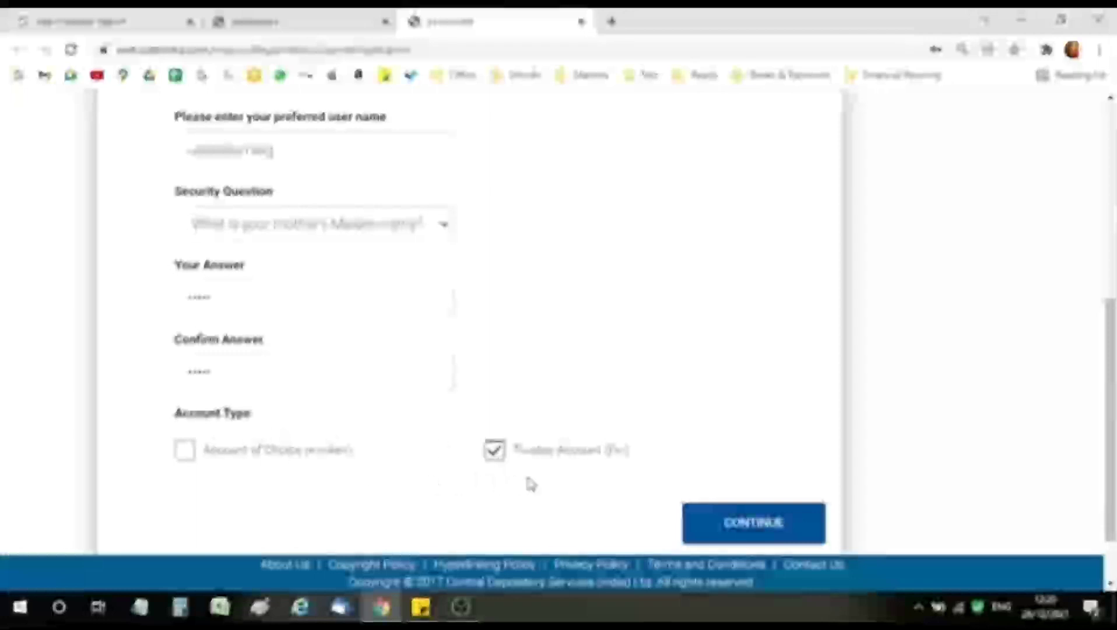
left_click(732, 523)
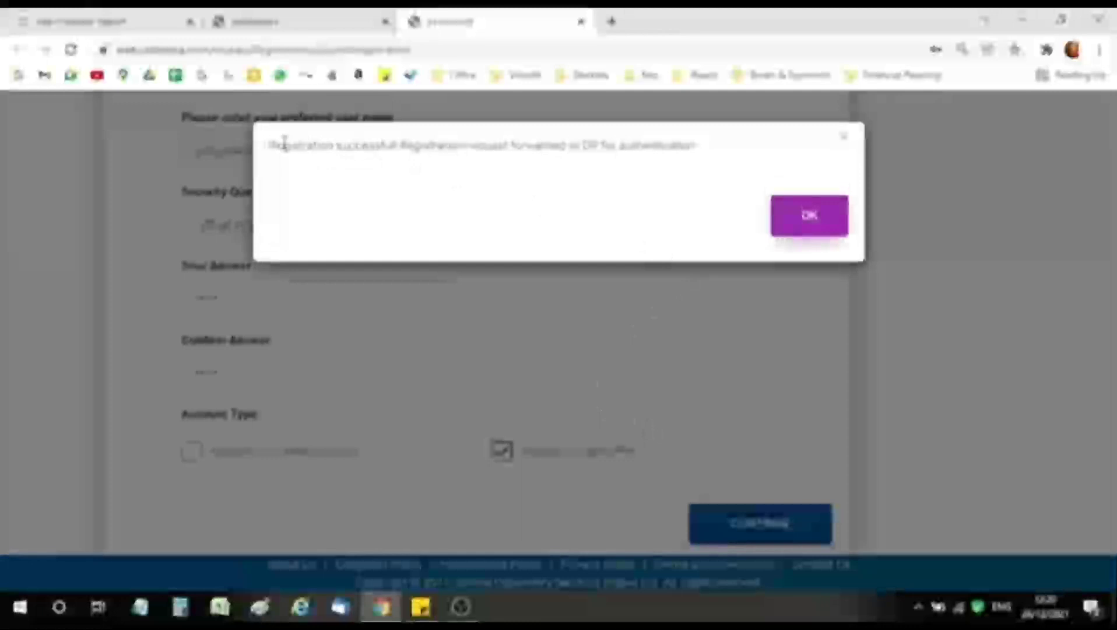
Acknowledge the registration-successful message to reach the Trusted Details step.
left_click_drag(268, 145, 701, 166)
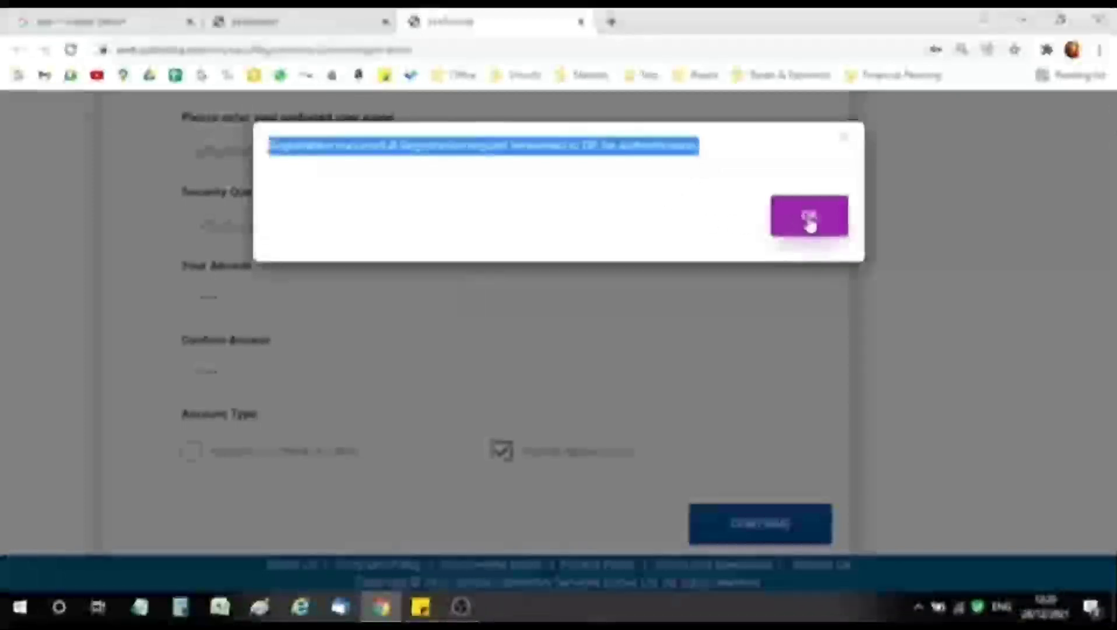
left_click(808, 217)
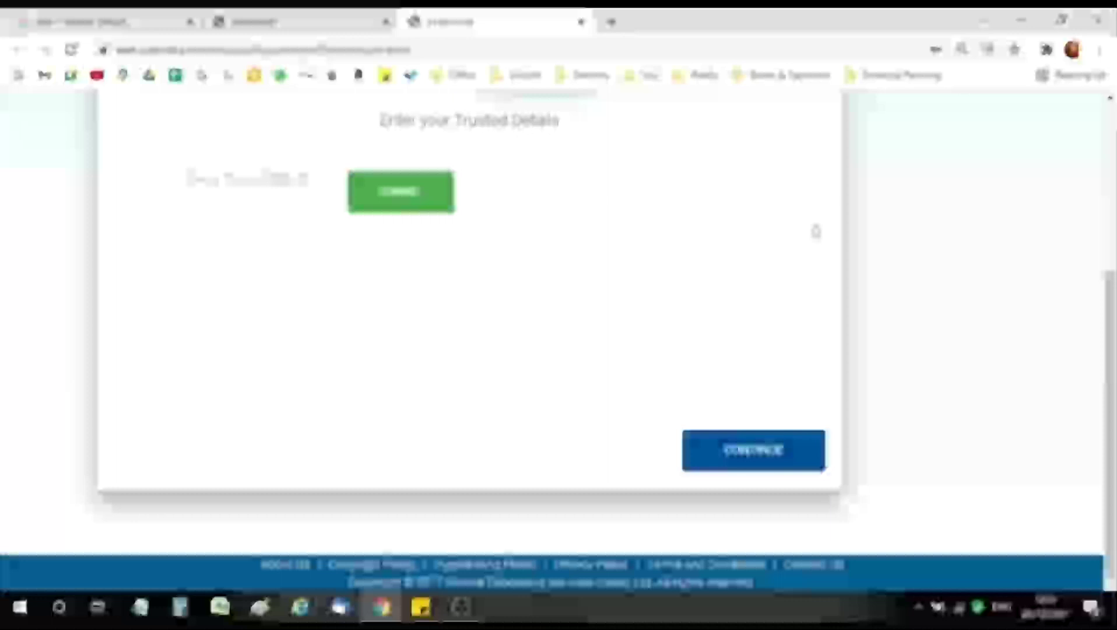
scroll(593, 297, "up", 3)
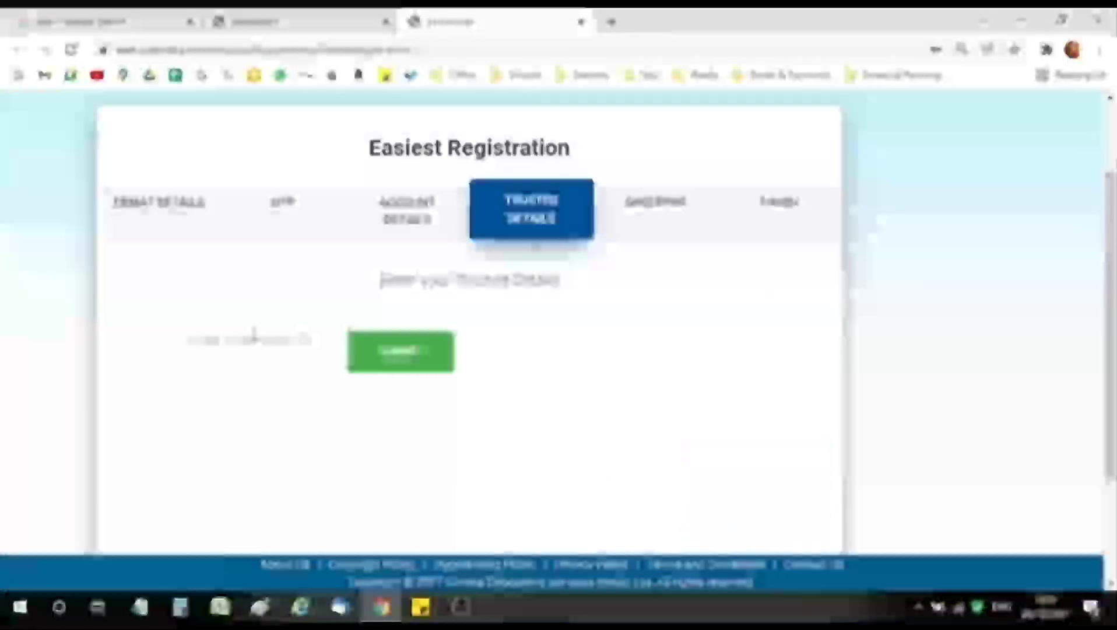
Enter the trusted BO ID, fix the mistyped entry, and submit it for mapping.
left_click(254, 336)
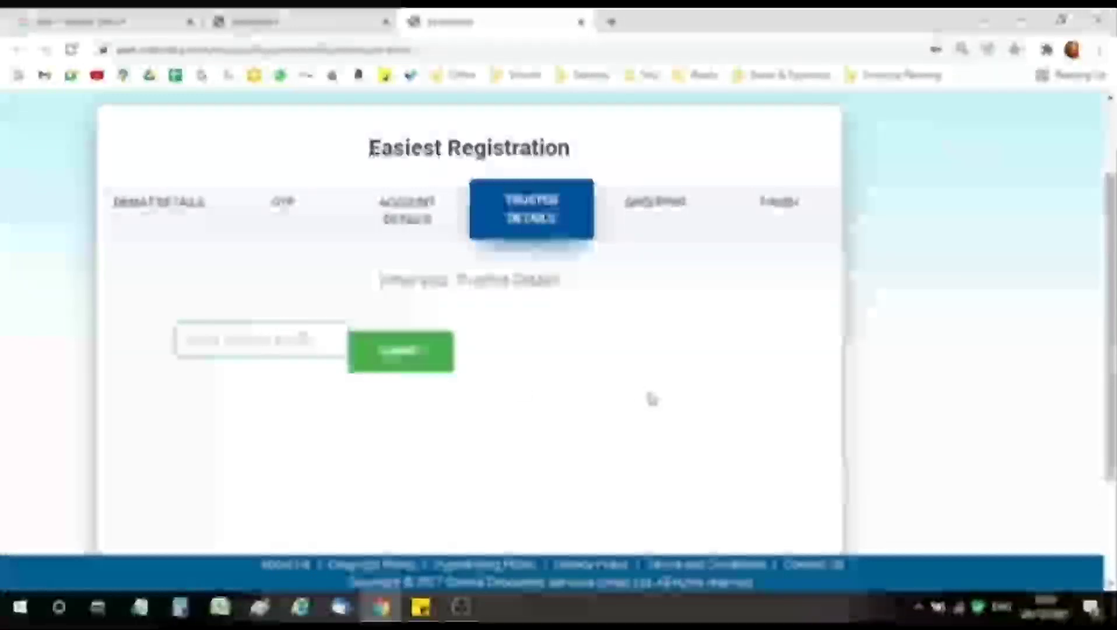
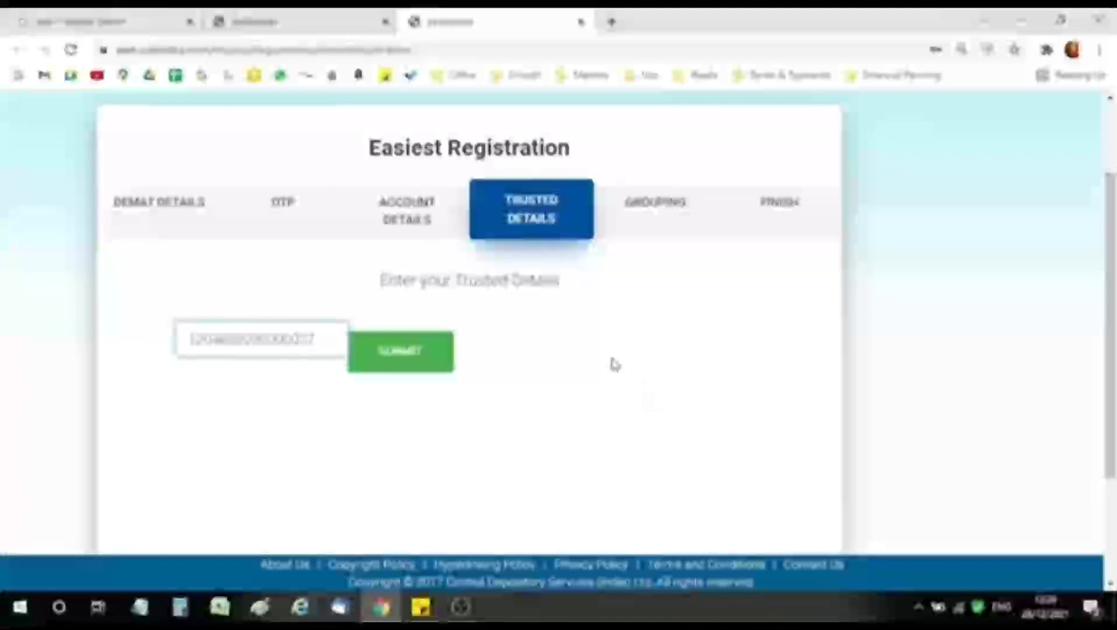
left_click(412, 356)
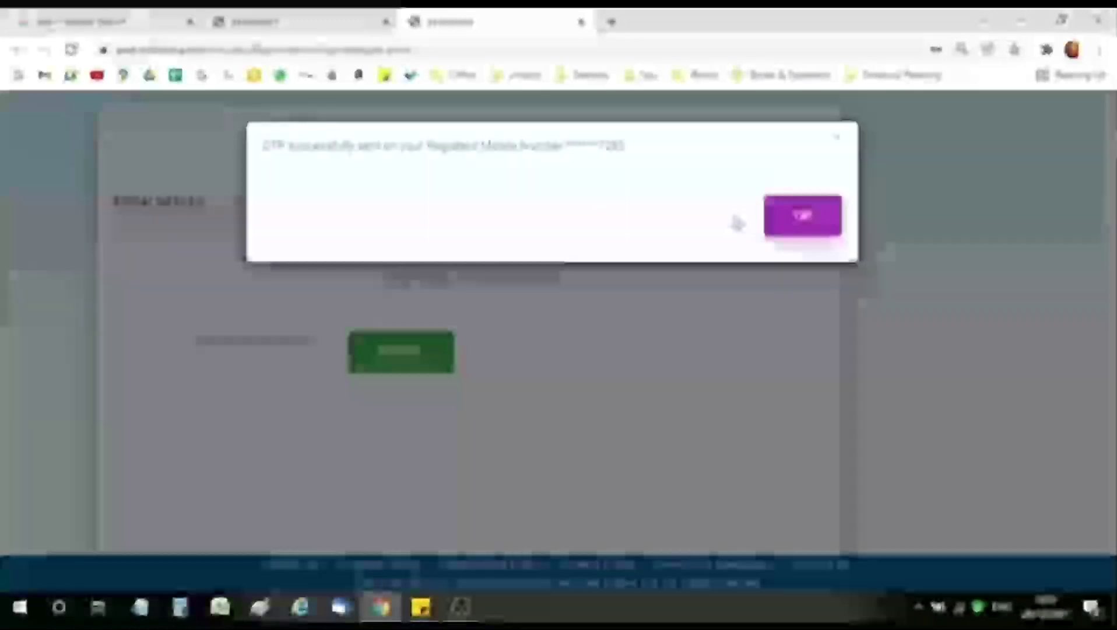
Close the OTP-sent notice, then enter and confirm the trusted-account OTP.
left_click(798, 218)
left_click(796, 219)
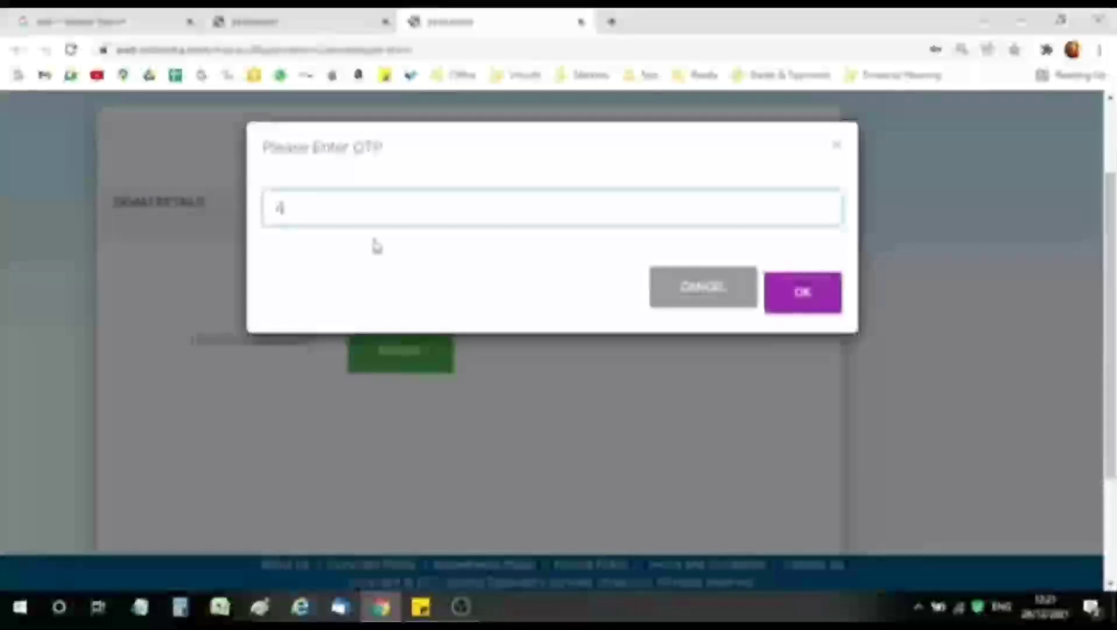
type("7")
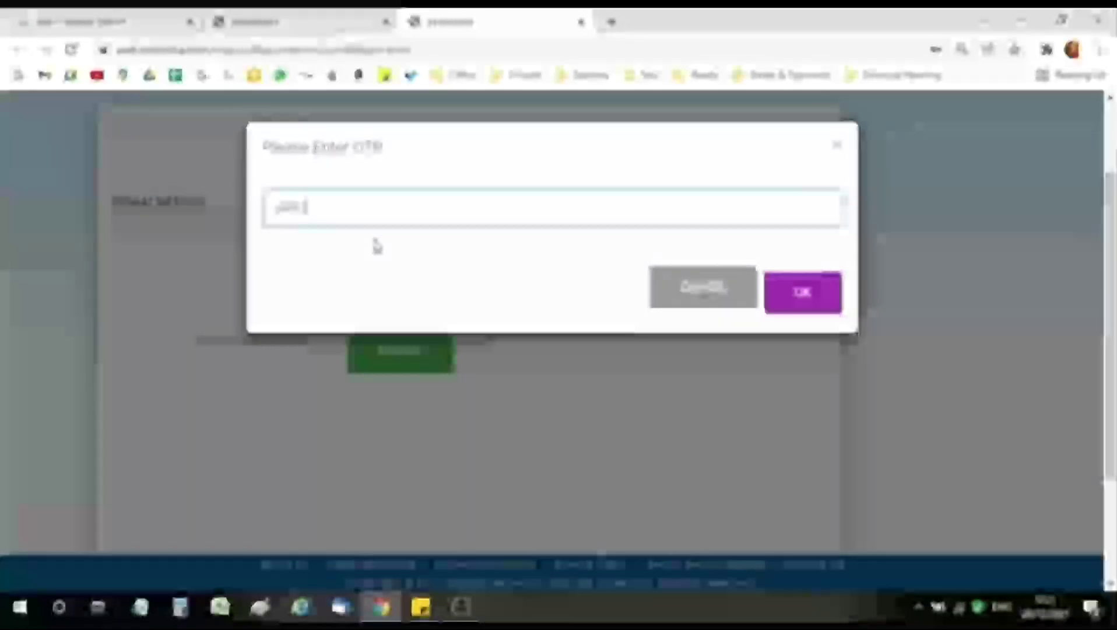
left_click(802, 292)
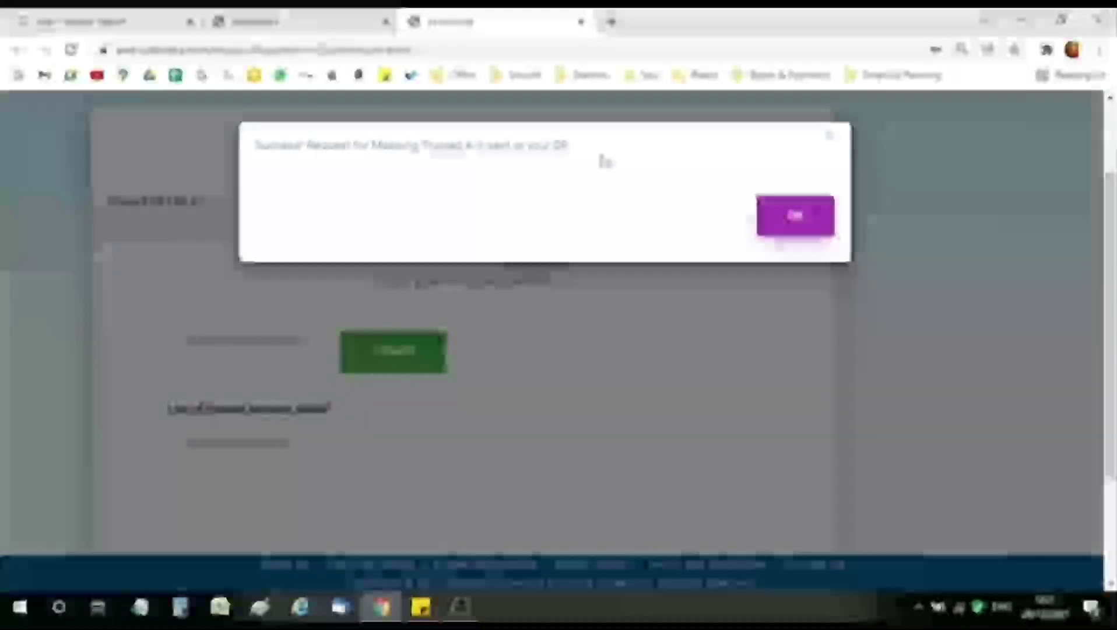
Dismiss the mapping success message, continue past Trusted Details, and skip Grouping.
left_click(794, 216)
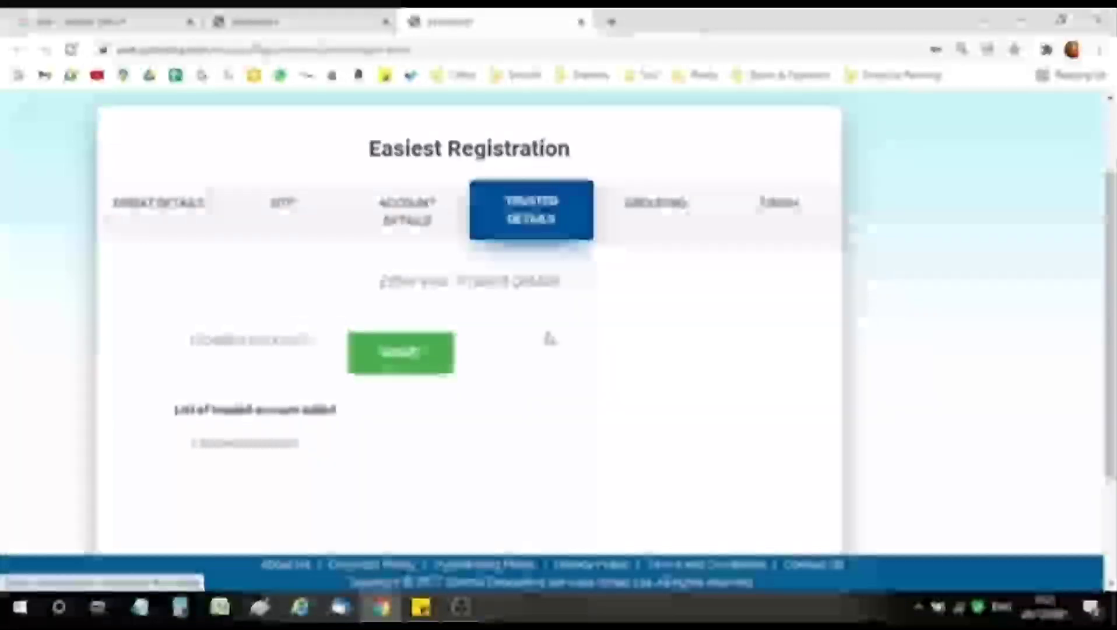
scroll(541, 331, "down", 3)
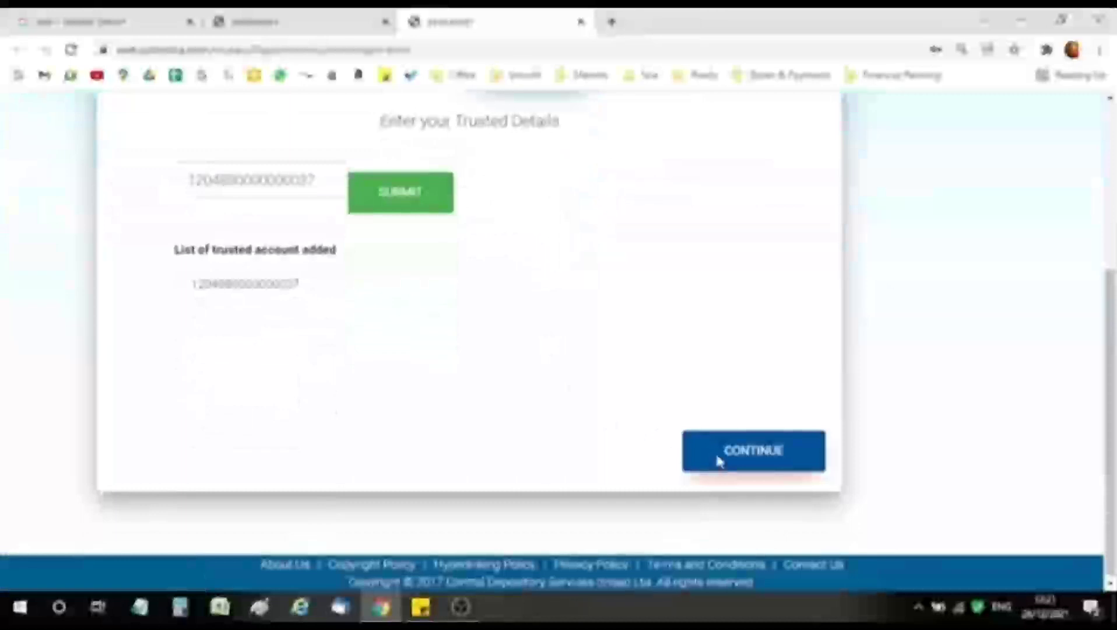
left_click(717, 458)
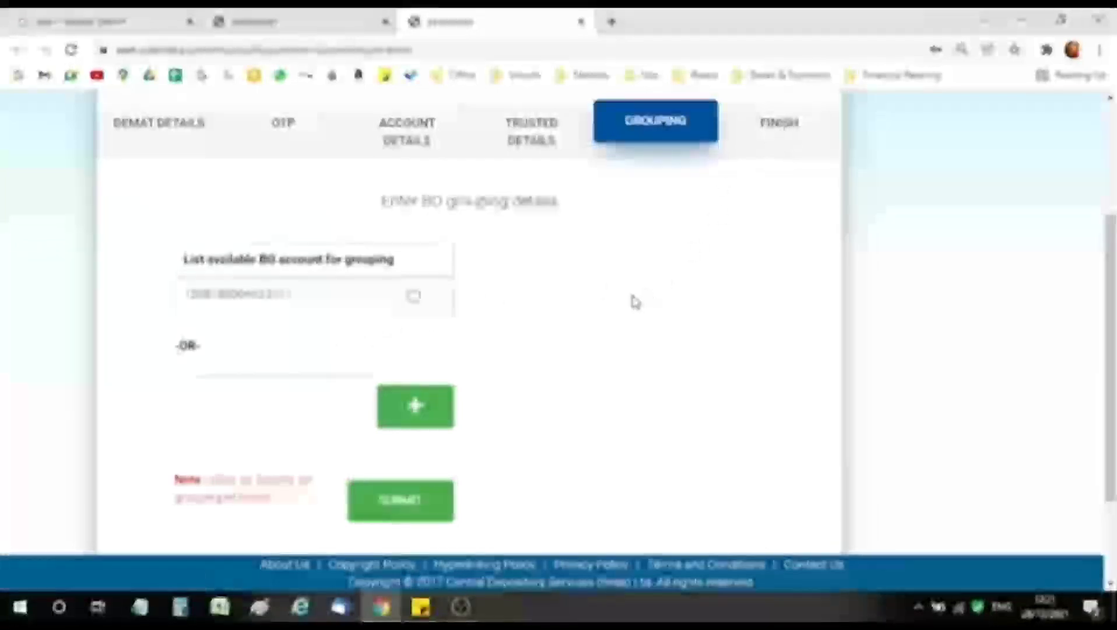
scroll(629, 286, "down", 3)
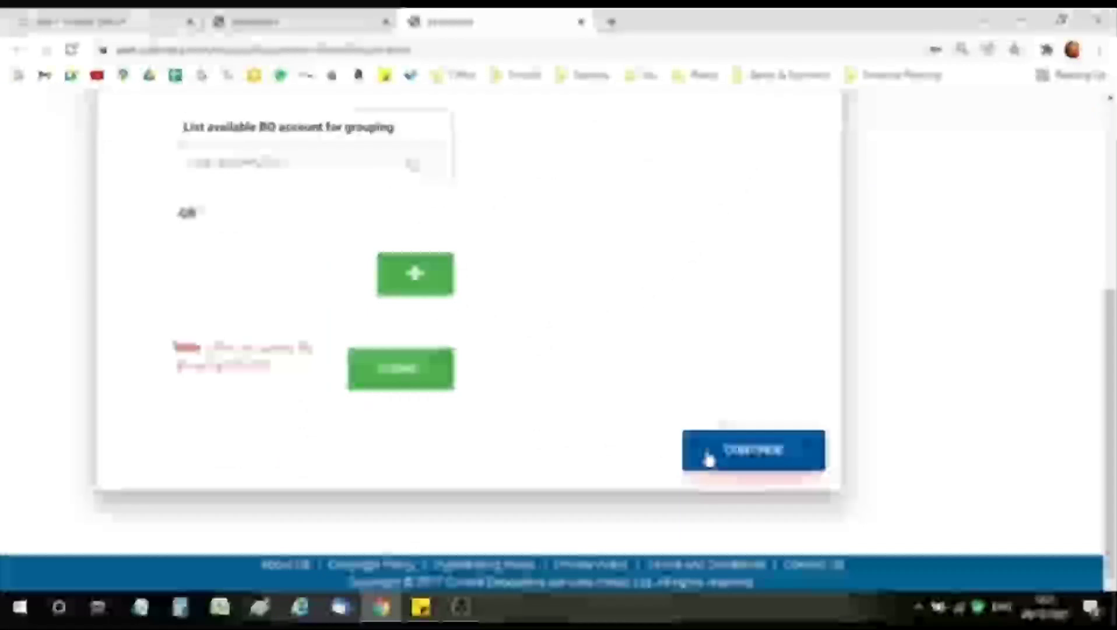
left_click(708, 459)
scroll(594, 334, "up", 2)
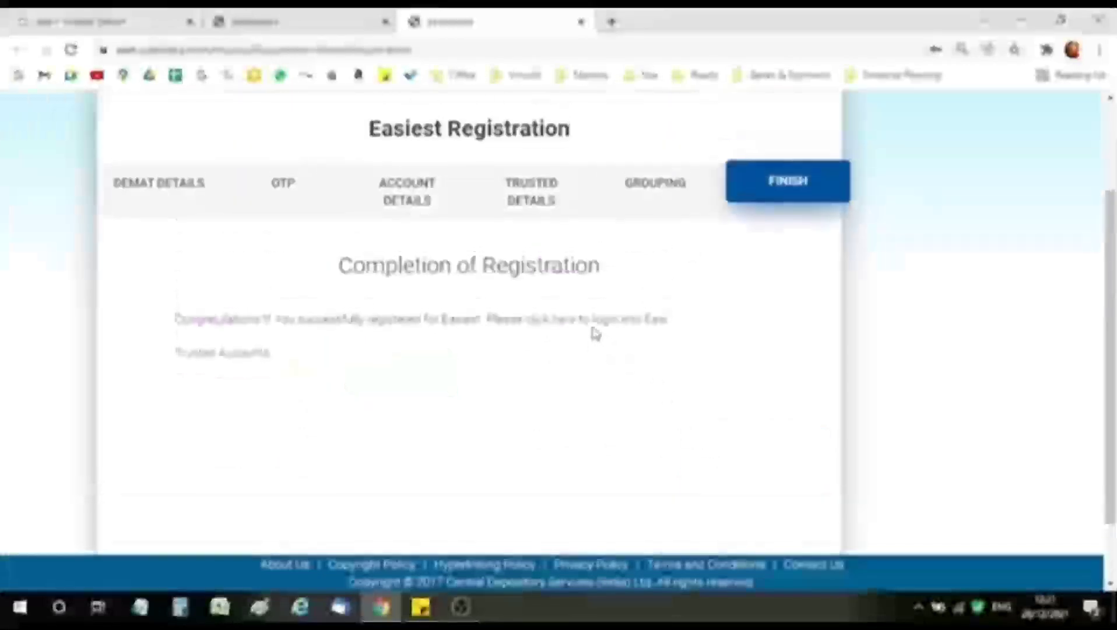
triple_click(318, 322)
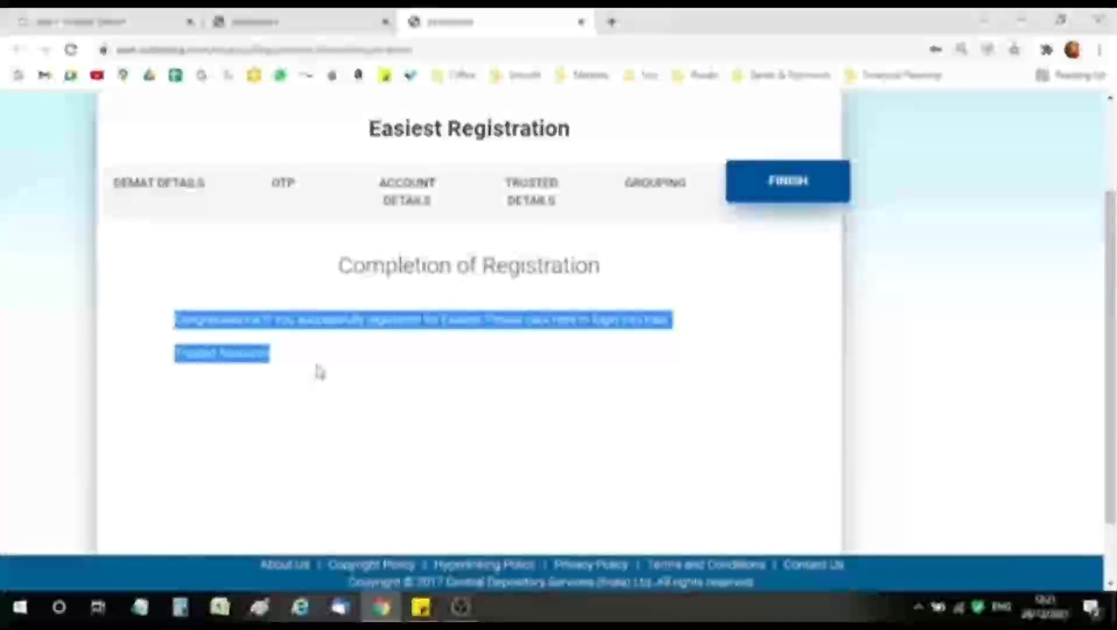
left_click(318, 372)
scroll(318, 372, "down", 1)
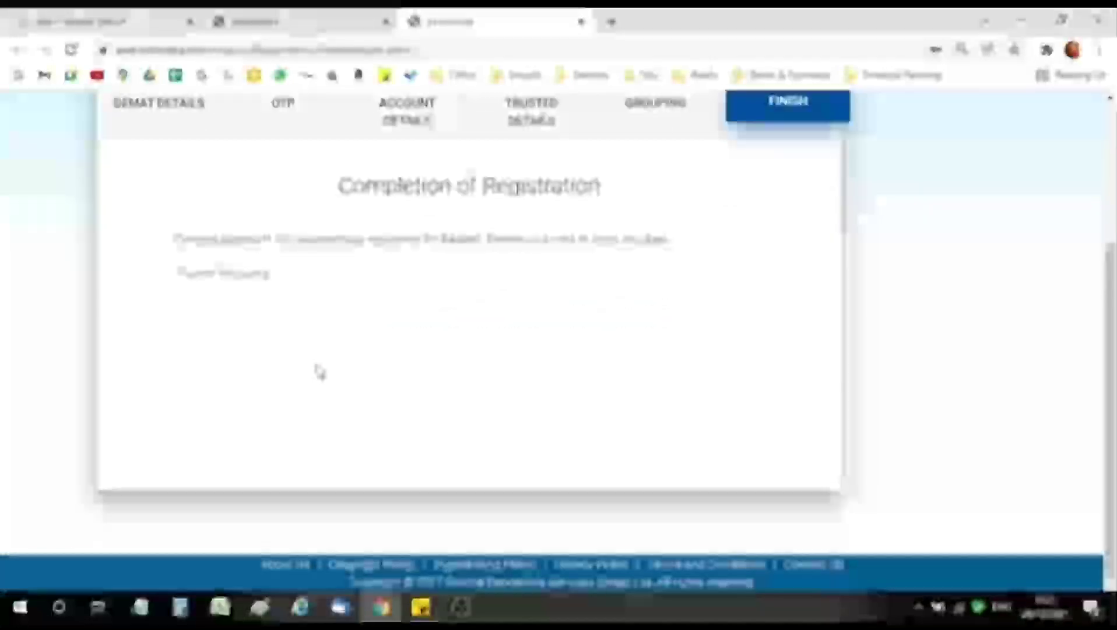
scroll(318, 373, "up", 1)
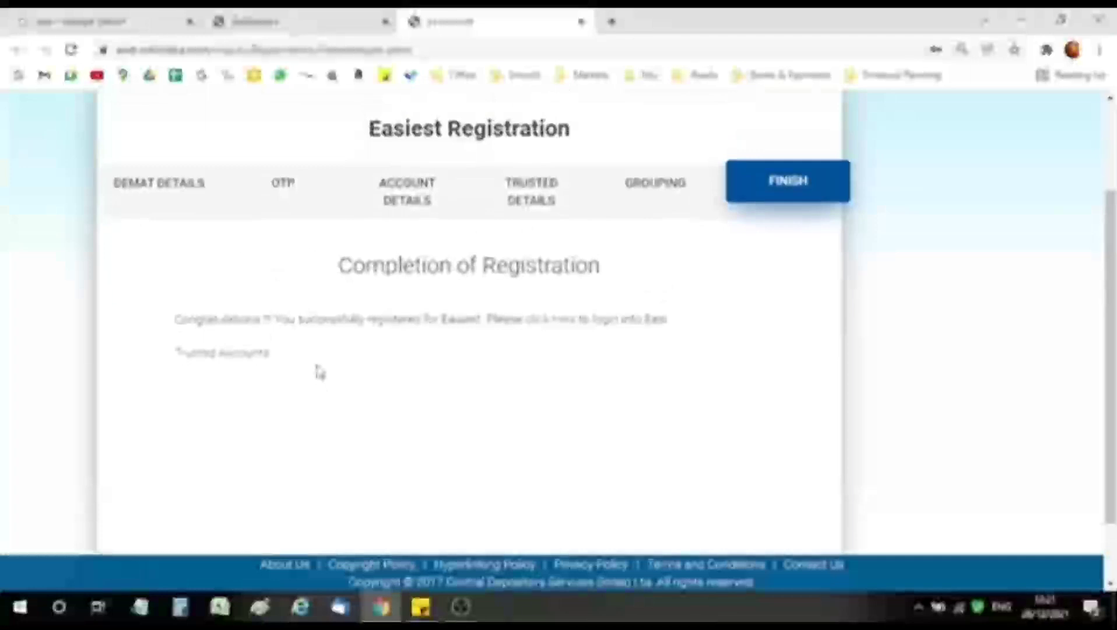